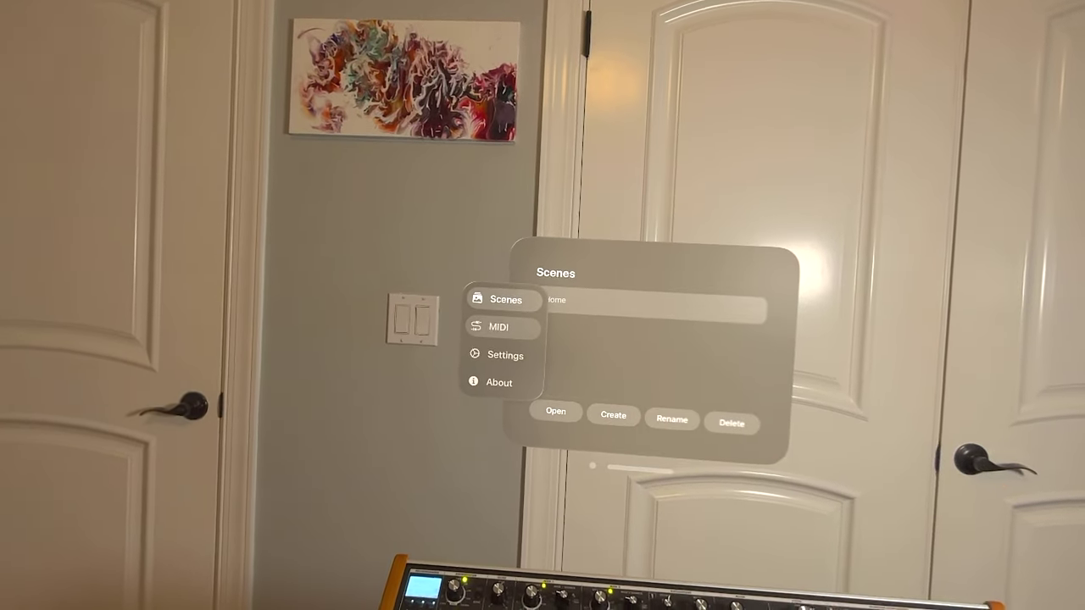
Step: Connect WIDI Master Bluetooth through the Bluetooth MIDI setup and select it as the Home scene's MIDI output
{"action": "left_click", "coordinate": [504, 329]}
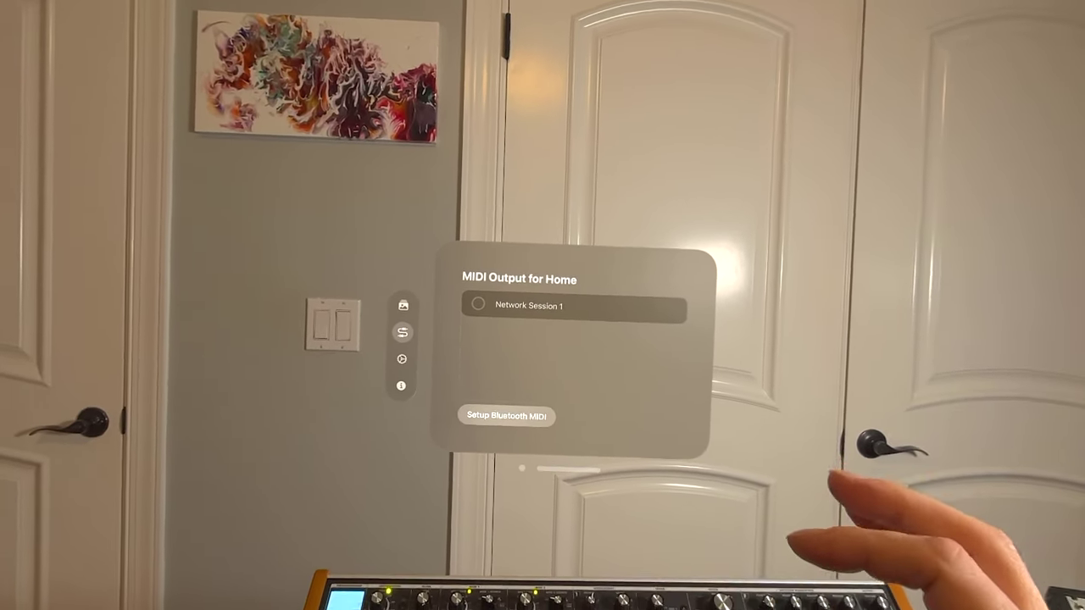
{"action": "left_click", "coordinate": [505, 420]}
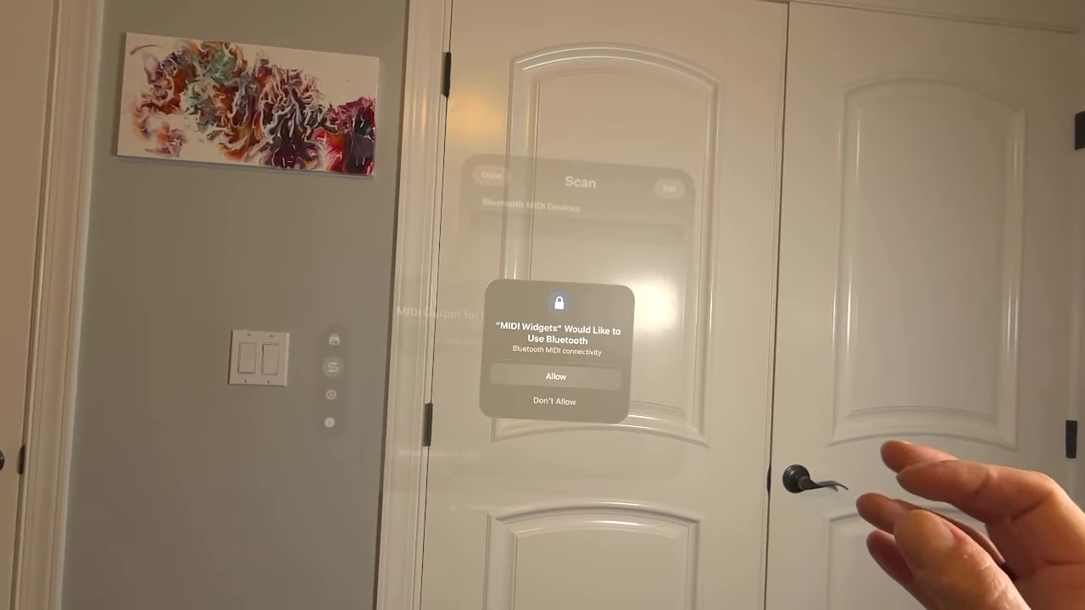
{"action": "left_click", "coordinate": [557, 409]}
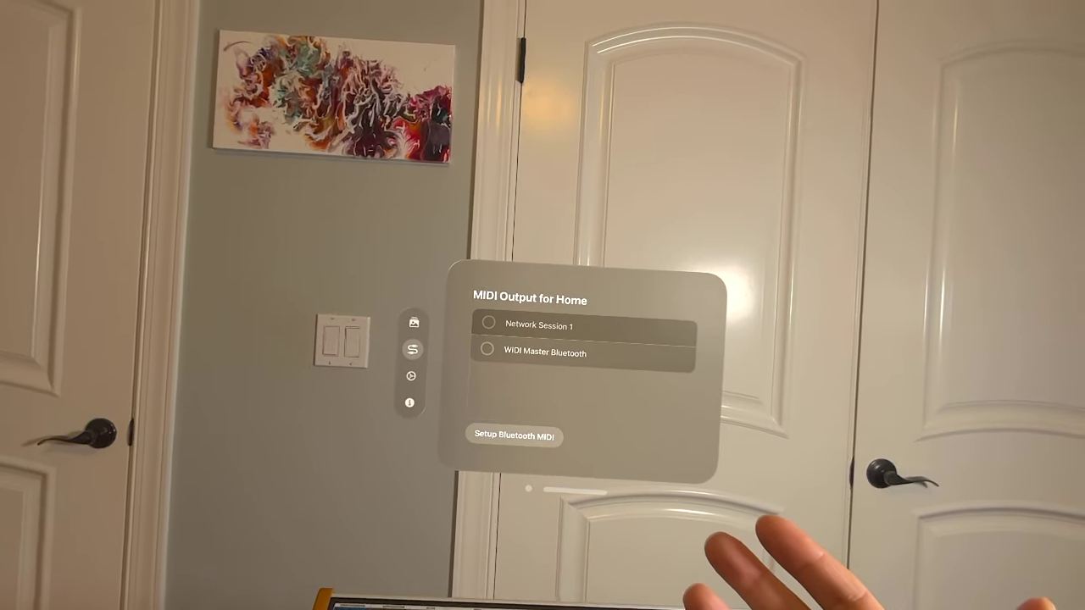
{"action": "left_click", "coordinate": [556, 343]}
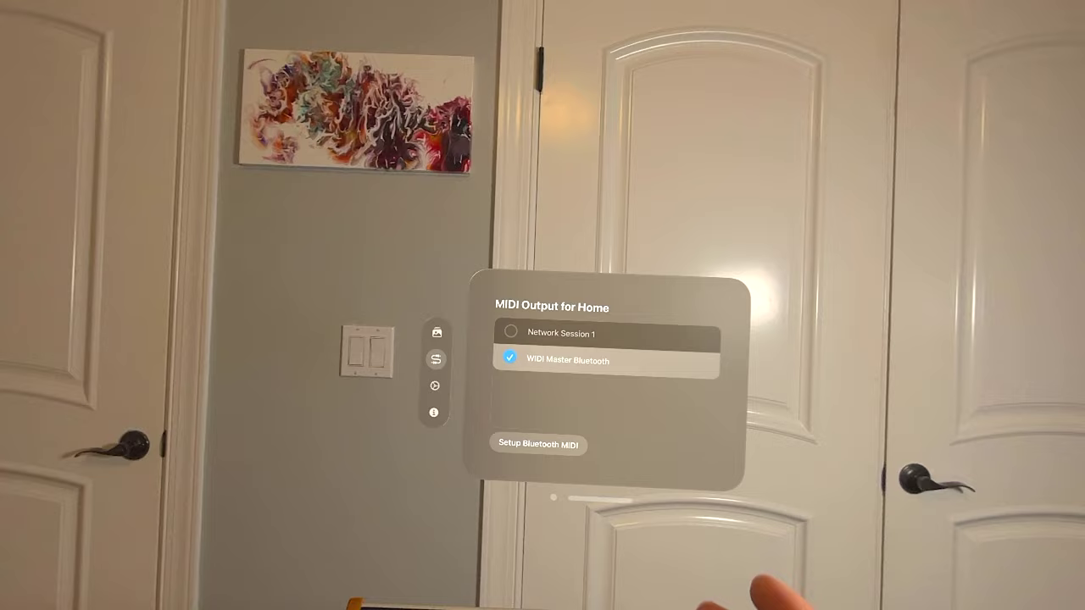
Step: Open the Home scene from the scene list
{"action": "left_click", "coordinate": [436, 332]}
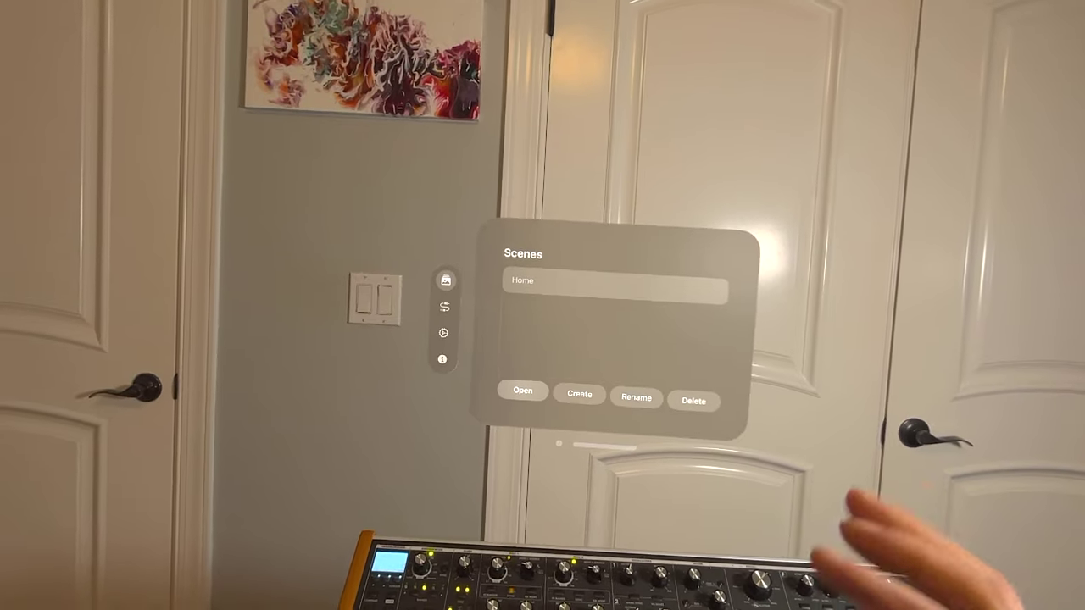
{"action": "left_click", "coordinate": [523, 390]}
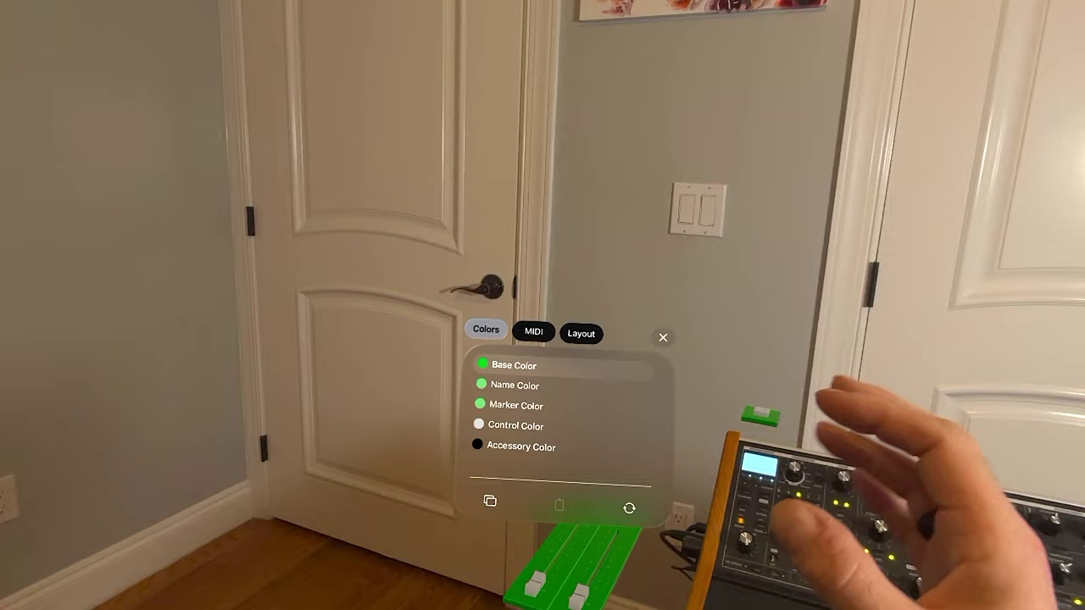
Step: Set the first slider's base color to blue and its marker and control colors to the same yellow
{"action": "left_click", "coordinate": [514, 366]}
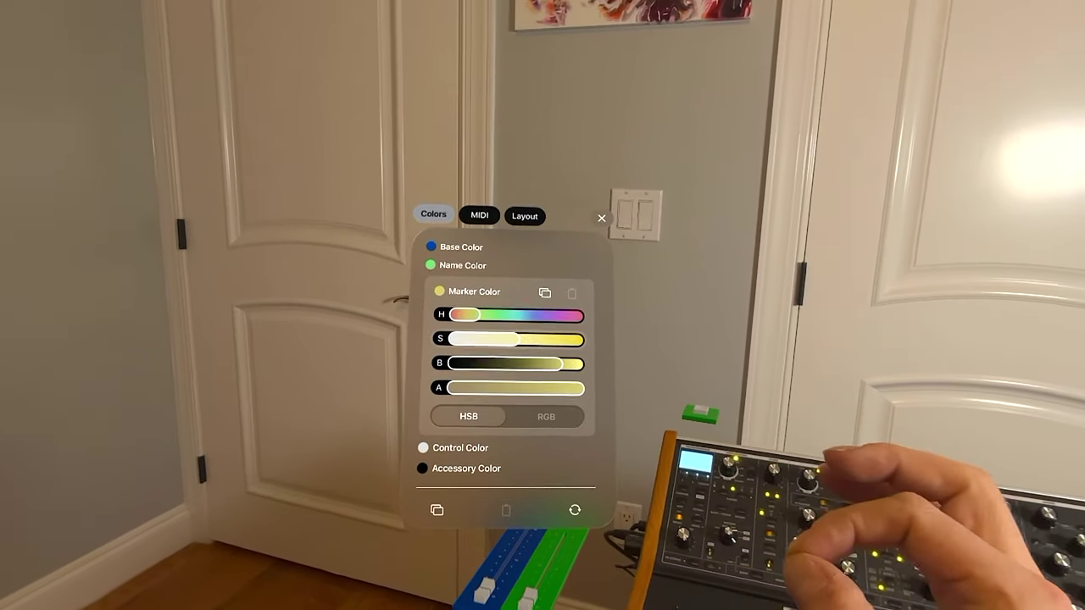
{"action": "left_click_drag", "start_coordinate": [518, 339], "coordinate": [583, 364]}
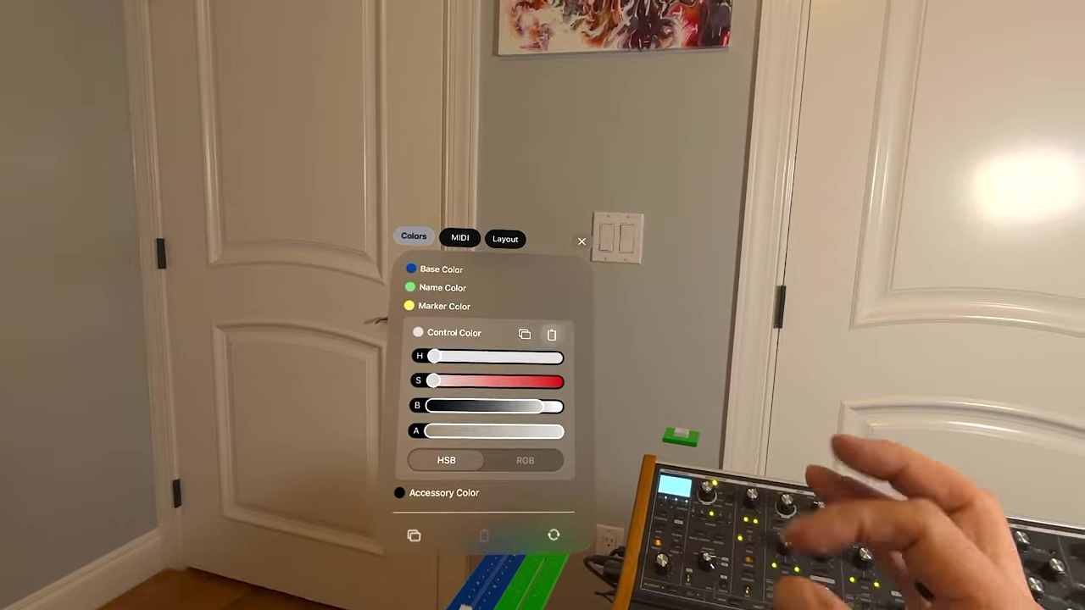
{"action": "left_click", "coordinate": [581, 319]}
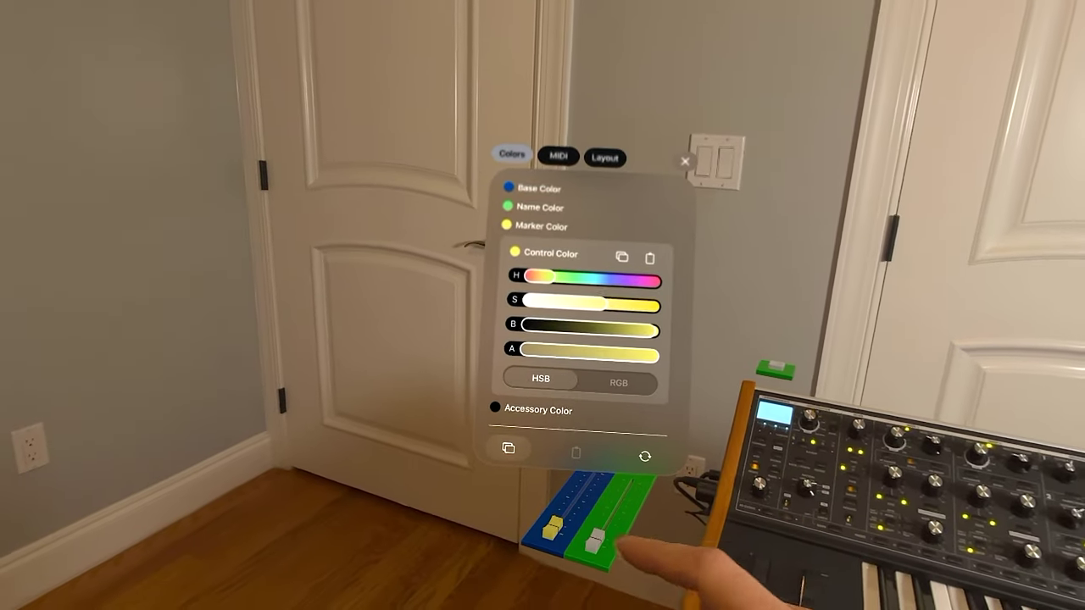
Step: Copy the blue slider's full color set and paste it onto the neighbouring green slider
{"action": "left_click", "coordinate": [470, 462]}
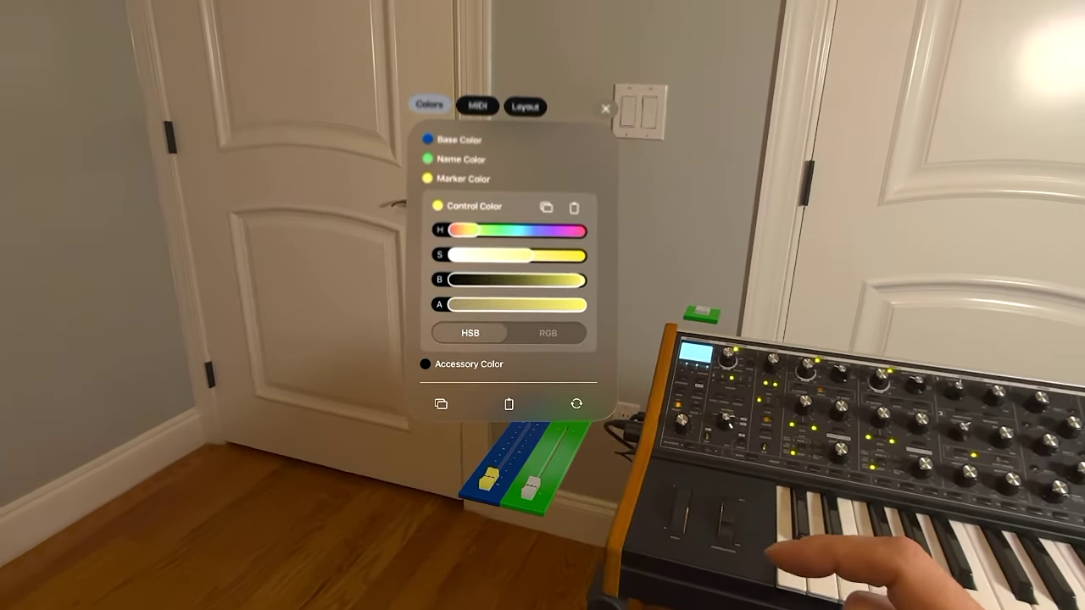
{"action": "left_click", "coordinate": [614, 525]}
{"action": "left_click", "coordinate": [532, 426]}
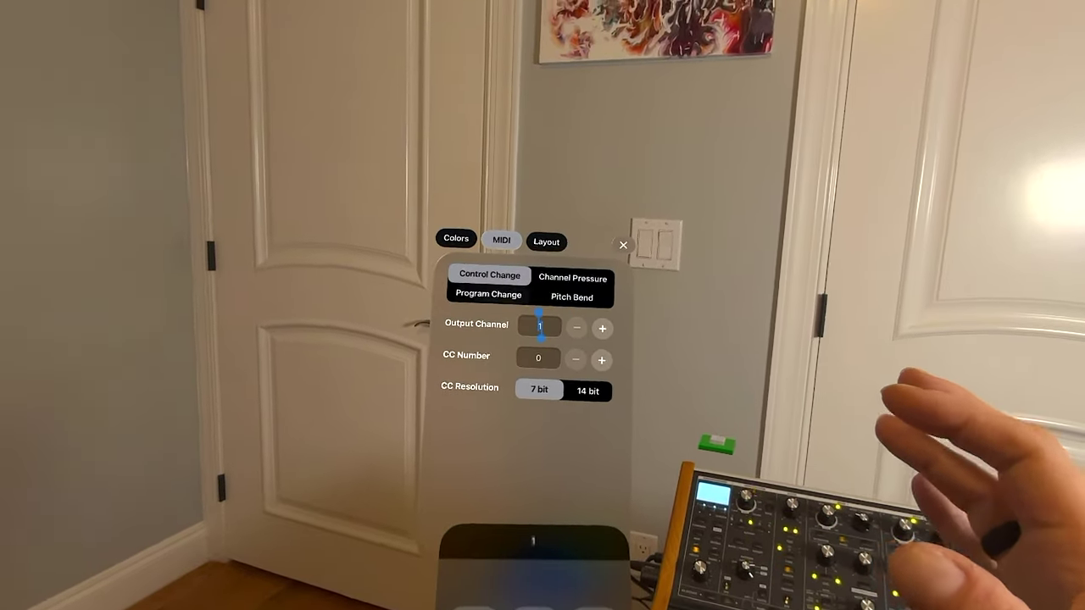
Step: Set the first slider's Control Change message to output channel 10, CC number 19 and 14 bit resolution
{"action": "type", "text": "10"}
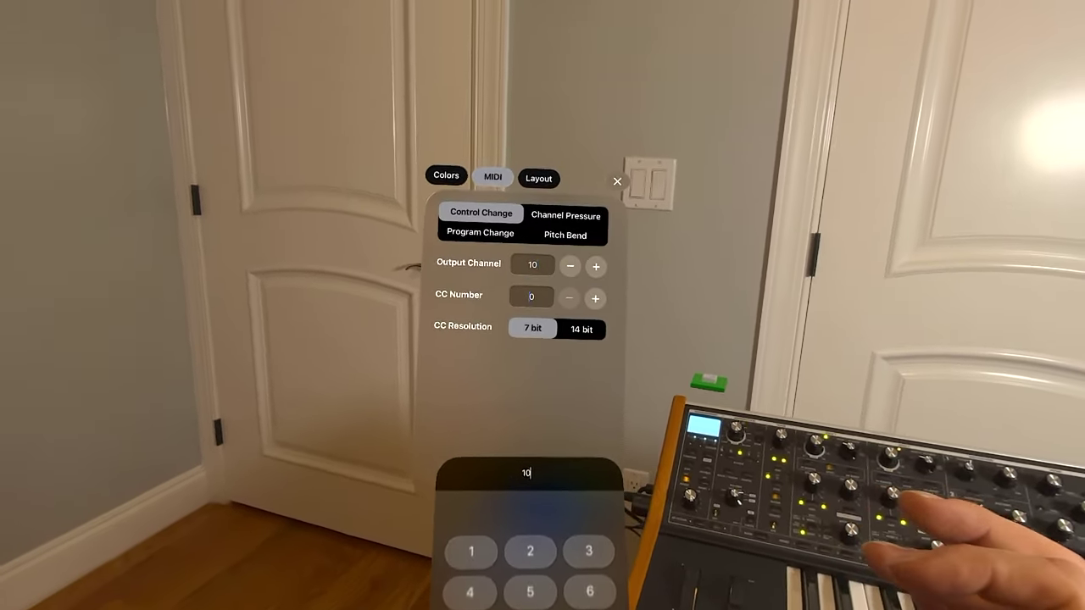
{"action": "left_click", "coordinate": [540, 221]}
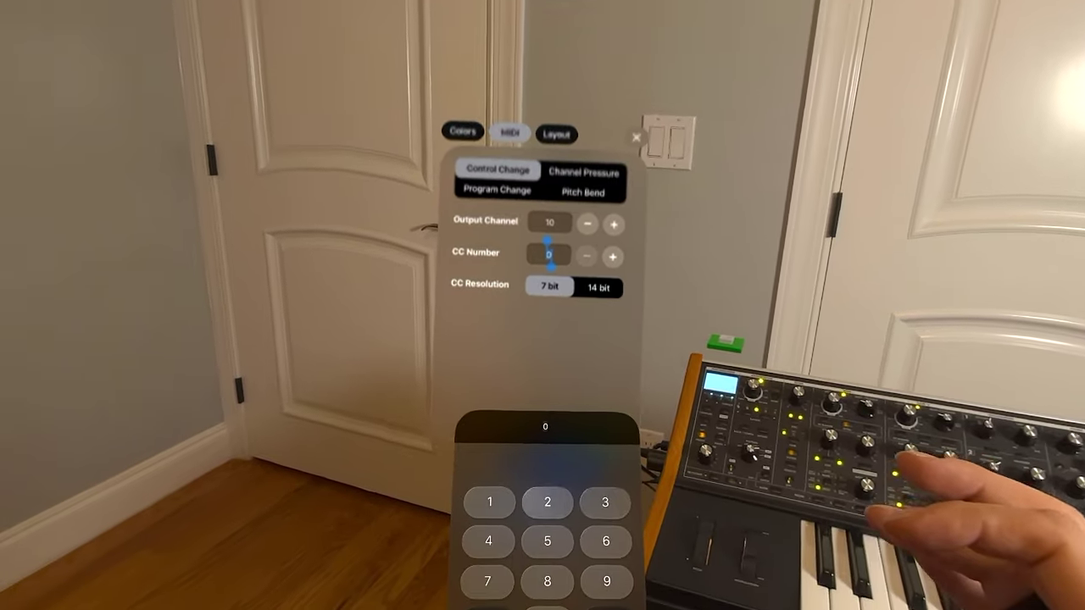
{"action": "type", "text": "1"}
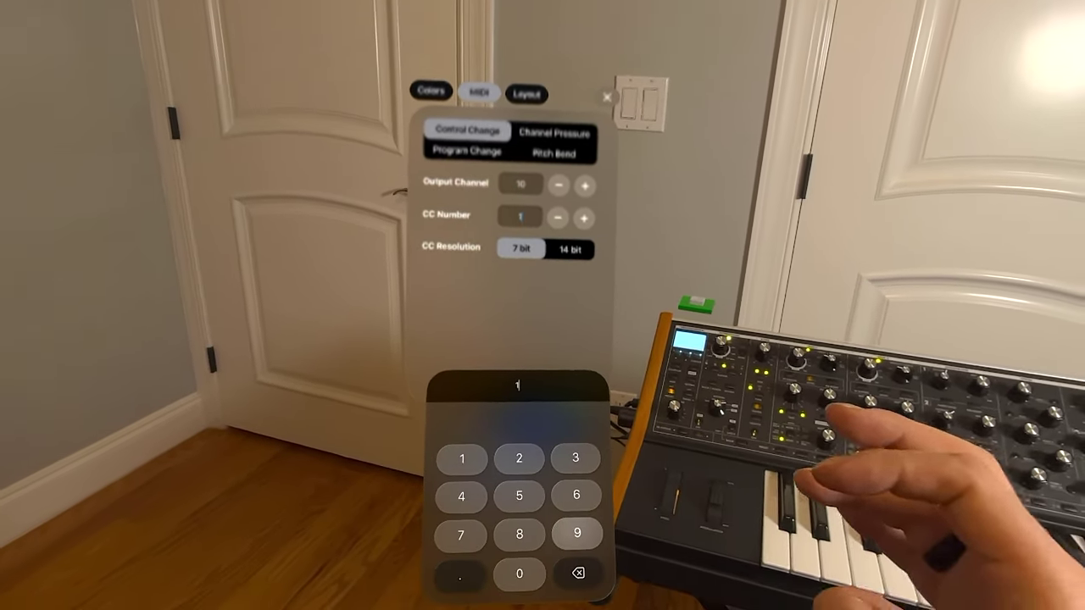
{"action": "type", "text": "9"}
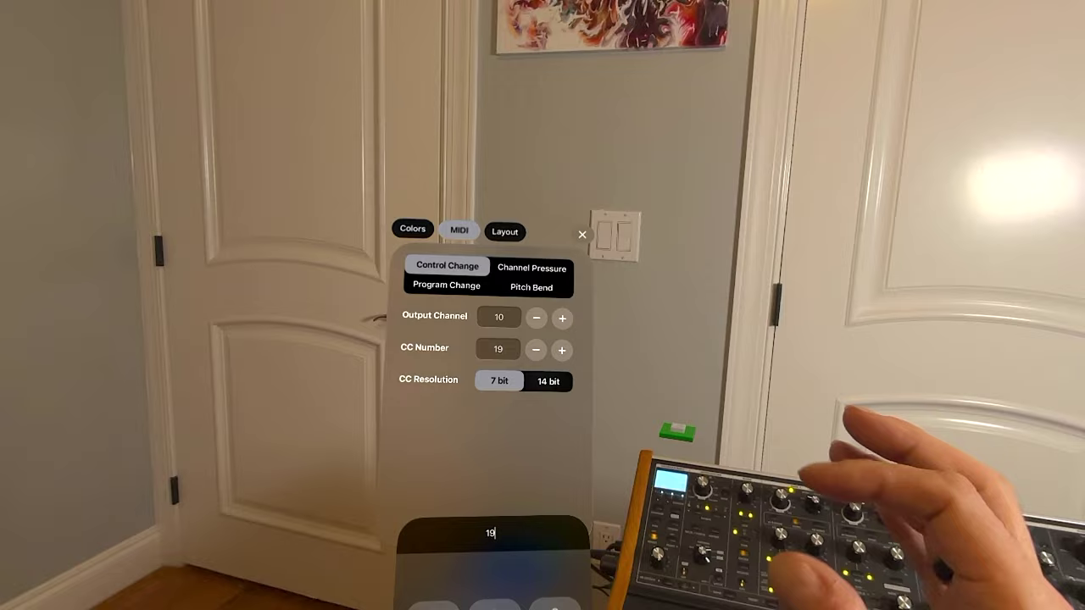
{"action": "left_click", "coordinate": [567, 384]}
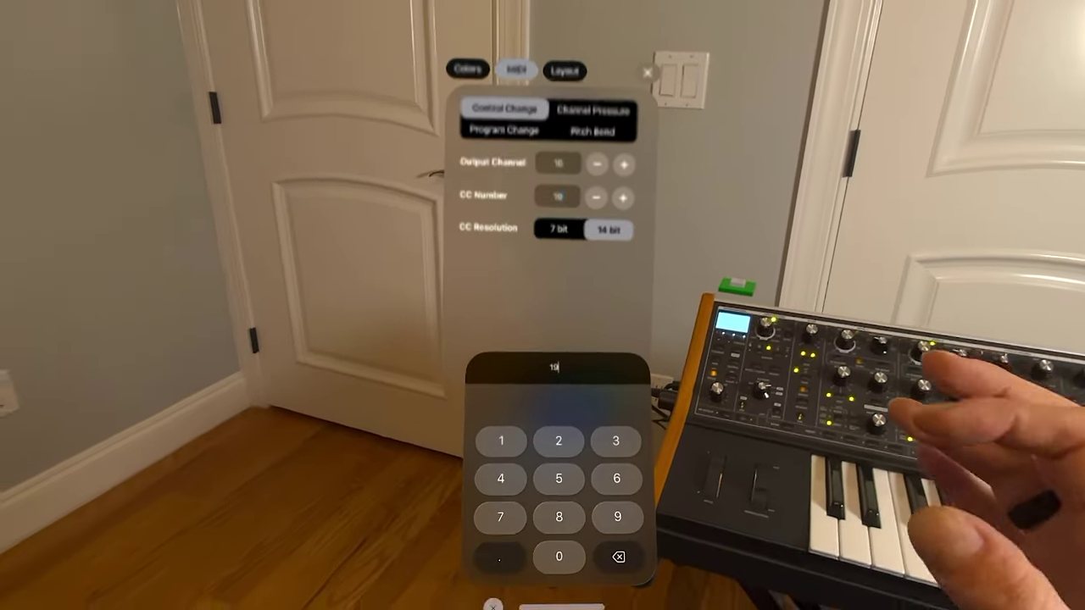
{"action": "left_click", "coordinate": [492, 606]}
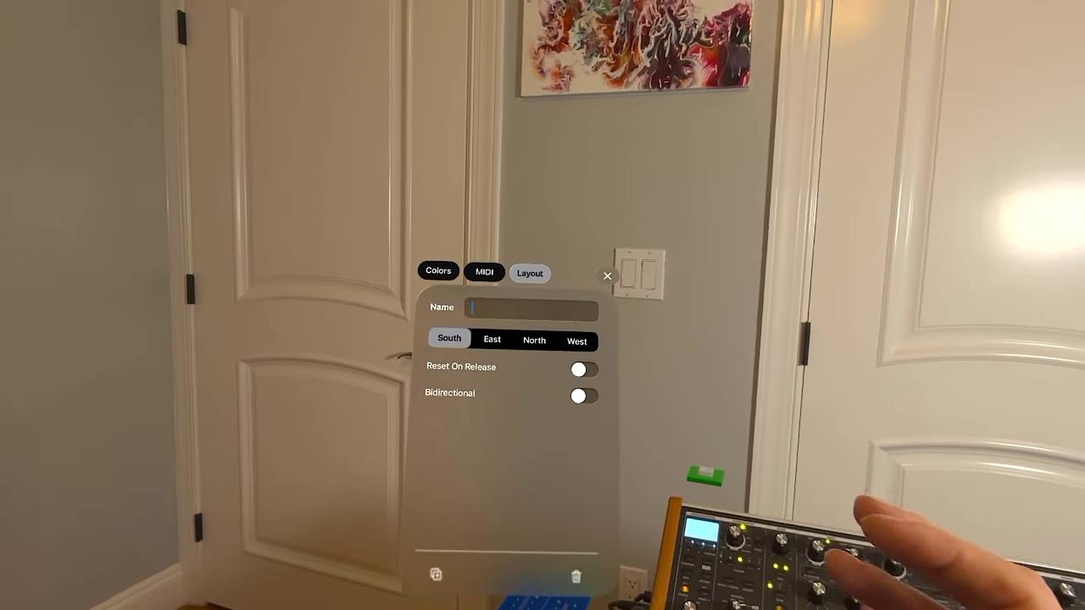
Step: Name the first slider Cutoff
{"action": "type", "text": "C"}
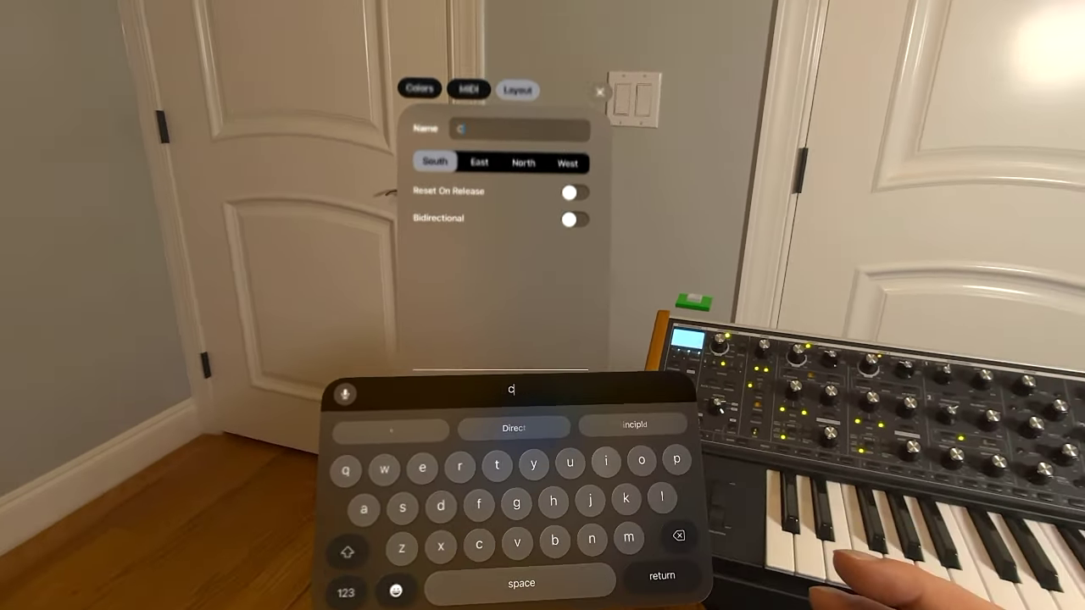
{"action": "type", "text": "utof"}
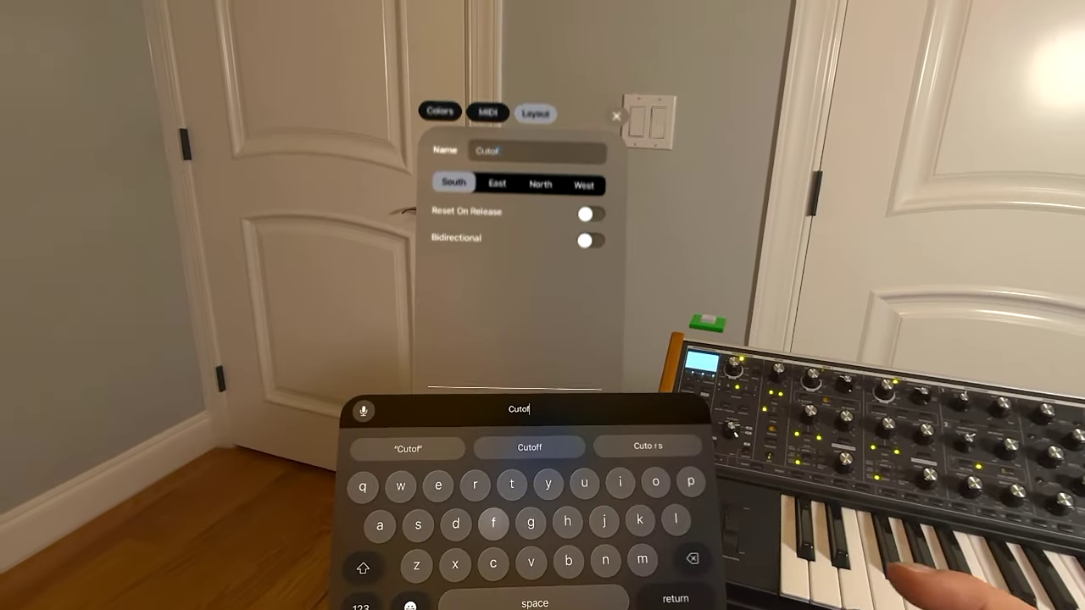
{"action": "type", "text": "f"}
{"action": "key", "text": "Return"}
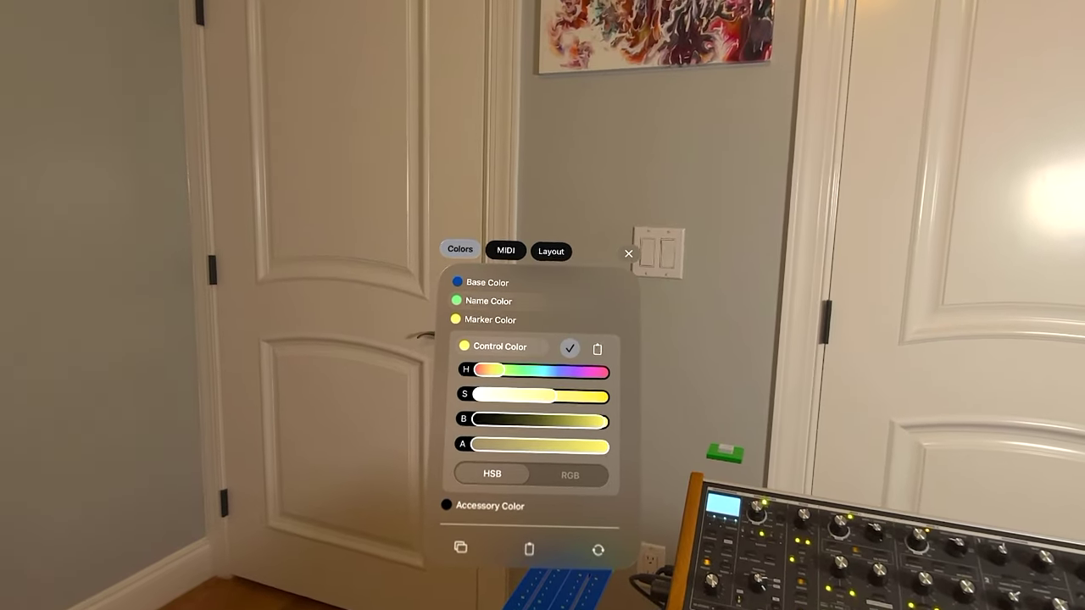
Step: Paste the yellow control color into the Cutoff slider's name color
{"action": "left_click", "coordinate": [502, 310]}
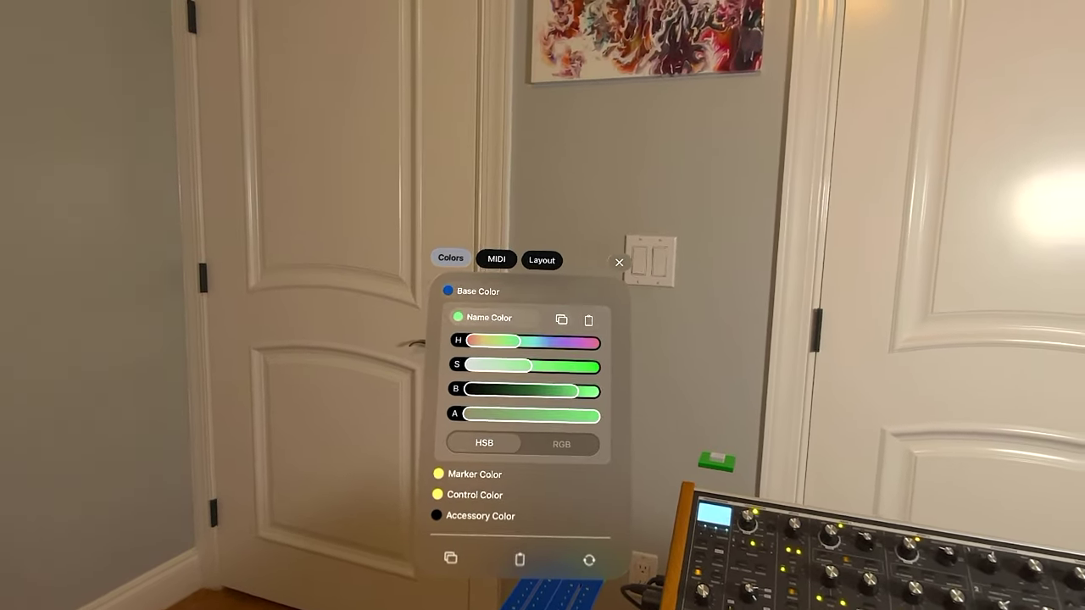
{"action": "left_click", "coordinate": [588, 320]}
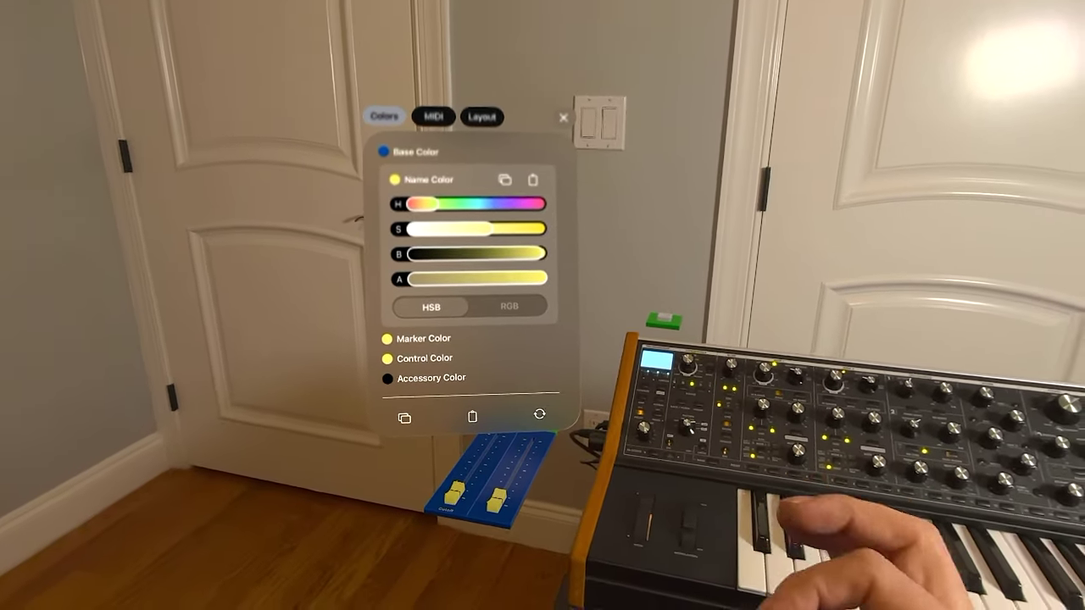
Step: Set the second blue slider's Control Change message to output channel 10, CC number 21 and 14 bit resolution
{"action": "left_click", "coordinate": [539, 413]}
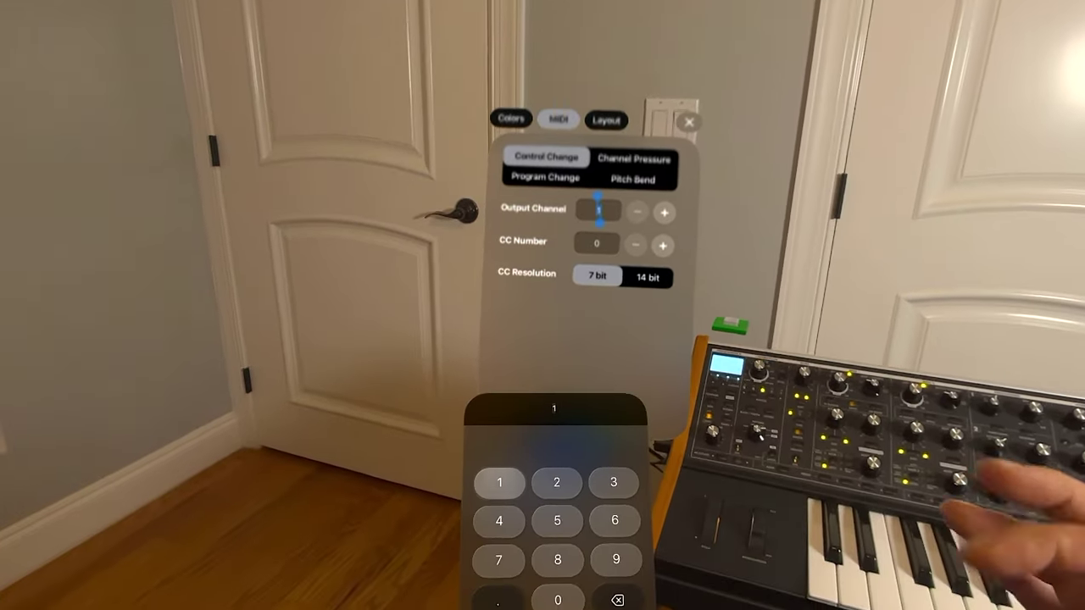
{"action": "type", "text": "0"}
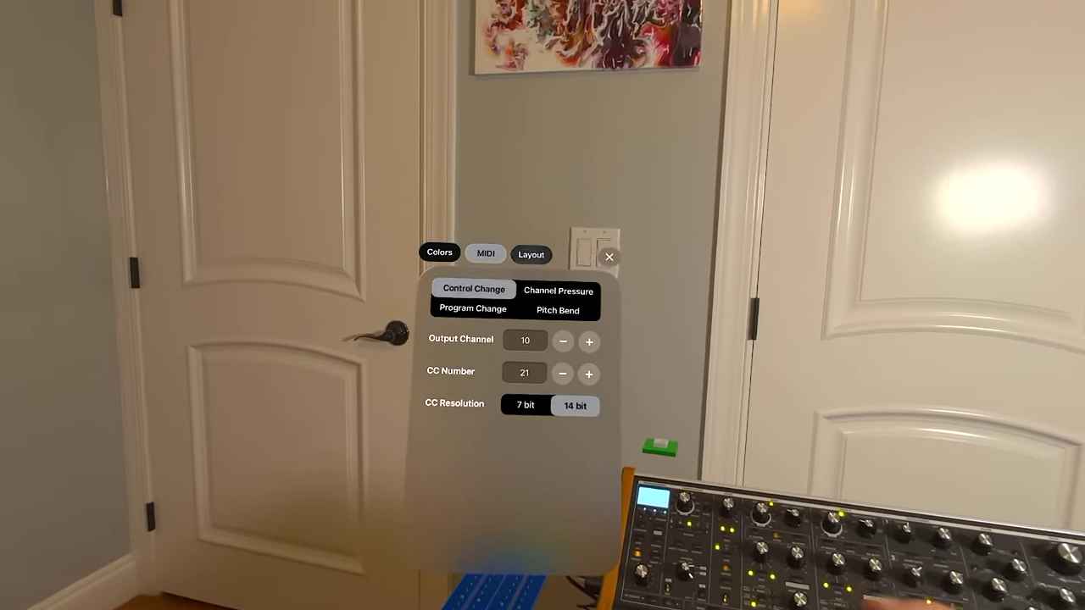
Step: Name the second blue slider Resonance
{"action": "left_click", "coordinate": [531, 254]}
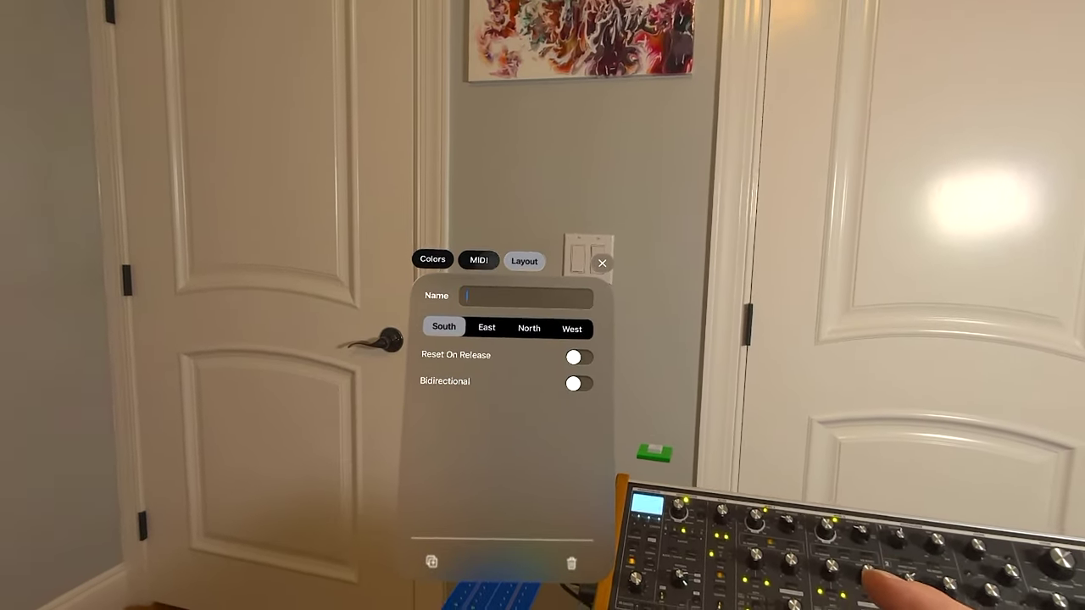
{"action": "left_click", "coordinate": [521, 296]}
{"action": "type", "text": "Res"}
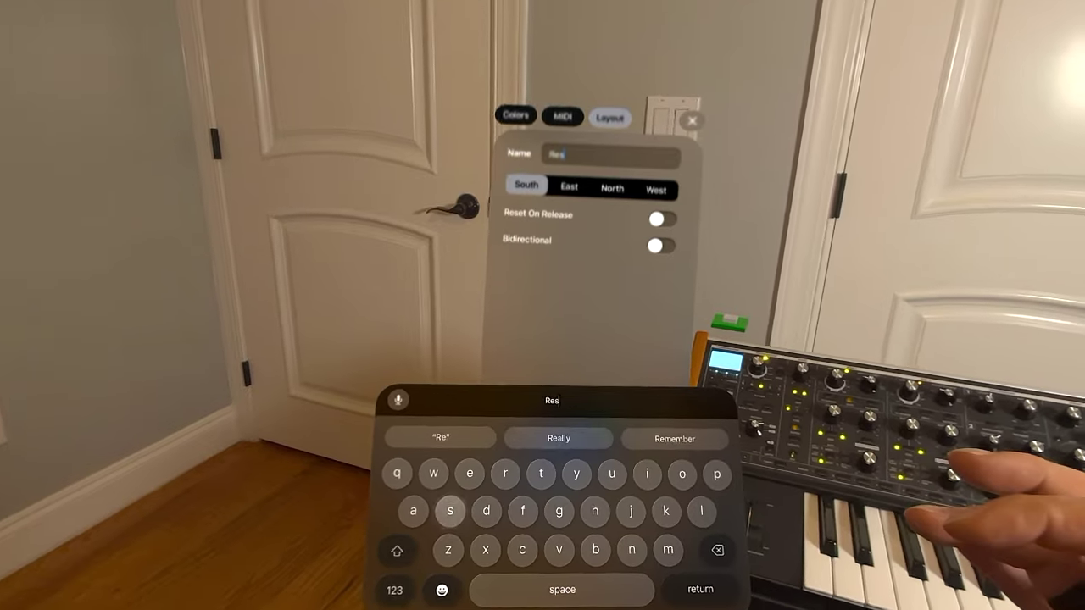
{"action": "type", "text": "onance"}
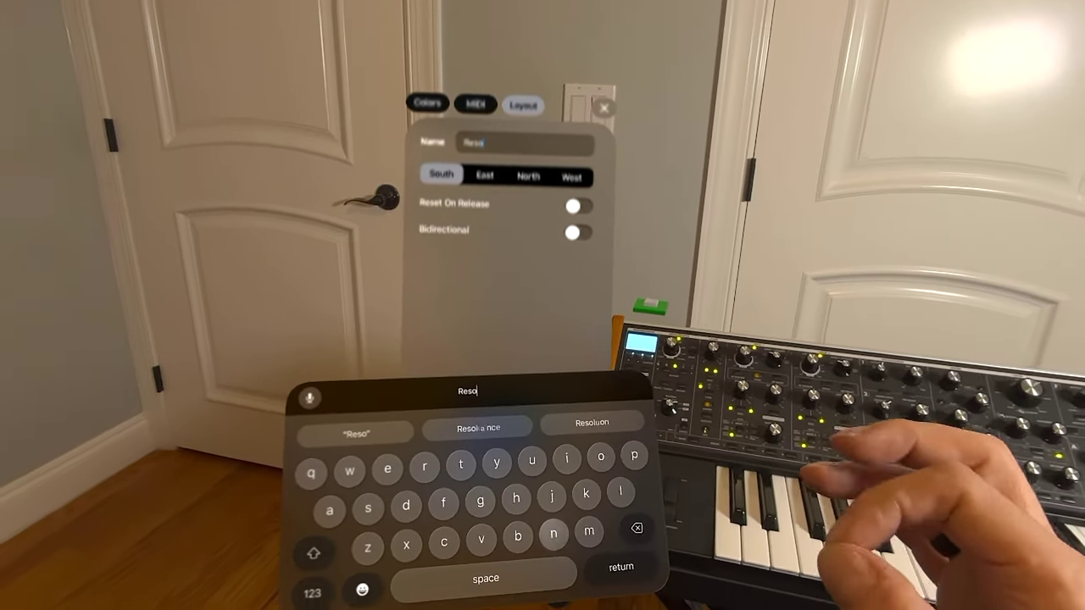
{"action": "key", "text": "Return"}
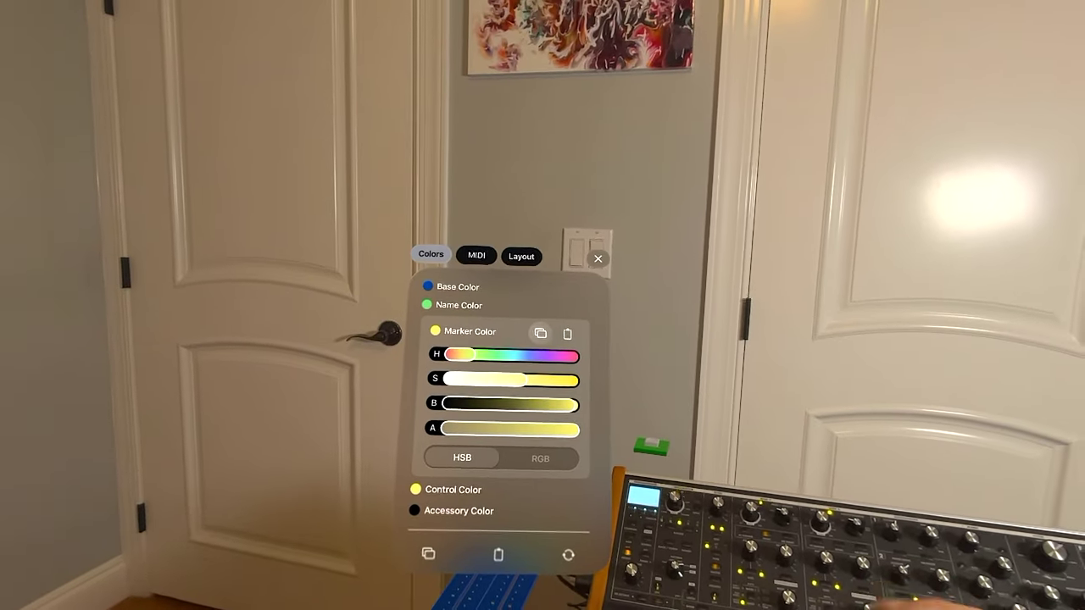
Step: Copy the Resonance slider's yellow marker color and paste it into its name color
{"action": "left_click", "coordinate": [567, 326]}
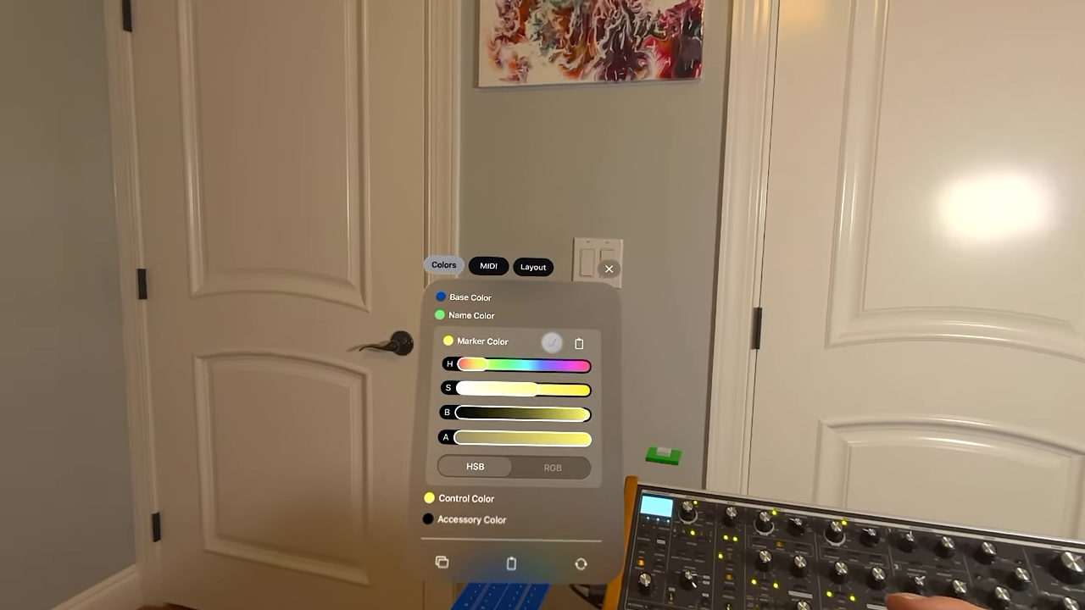
{"action": "left_click", "coordinate": [486, 296]}
{"action": "left_click", "coordinate": [575, 325]}
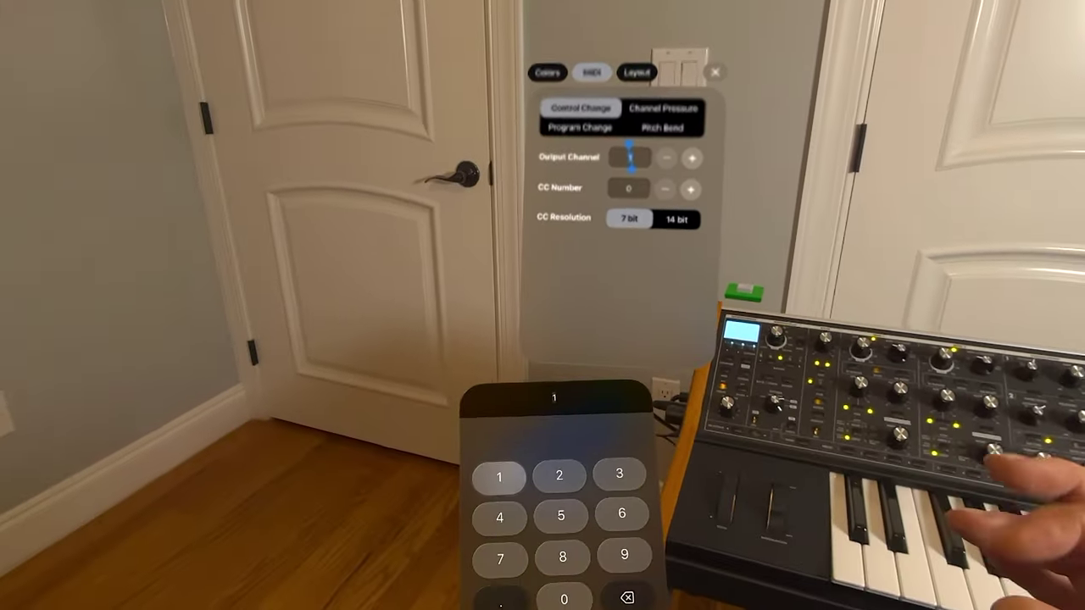
Step: Set the next widget's Control Change message to output channel 10, CC number 7 and 14 bit resolution
{"action": "type", "text": "0"}
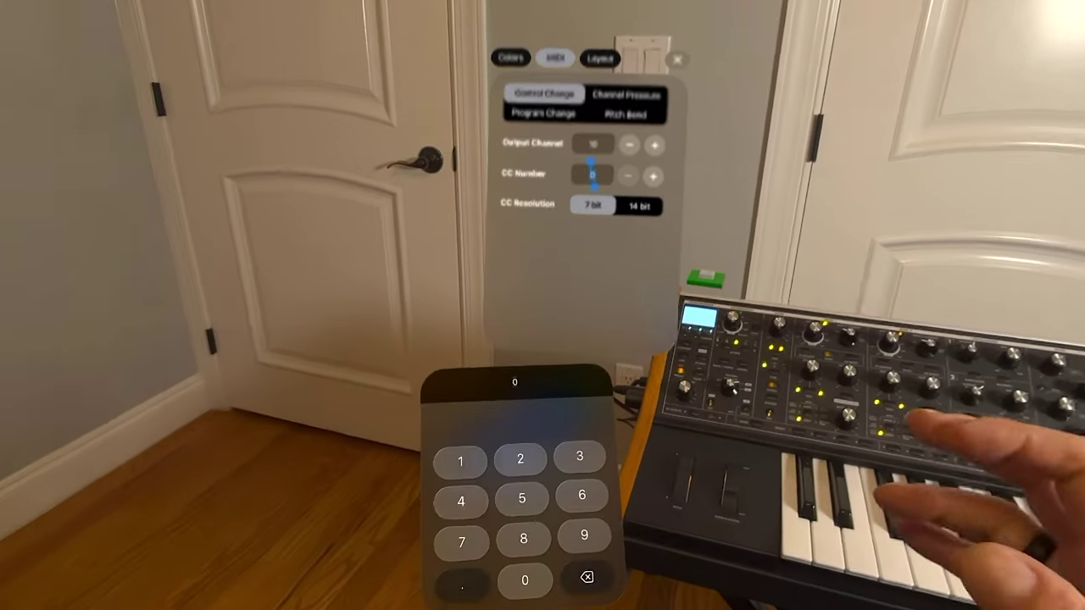
{"action": "type", "text": "7"}
{"action": "left_click", "coordinate": [649, 212]}
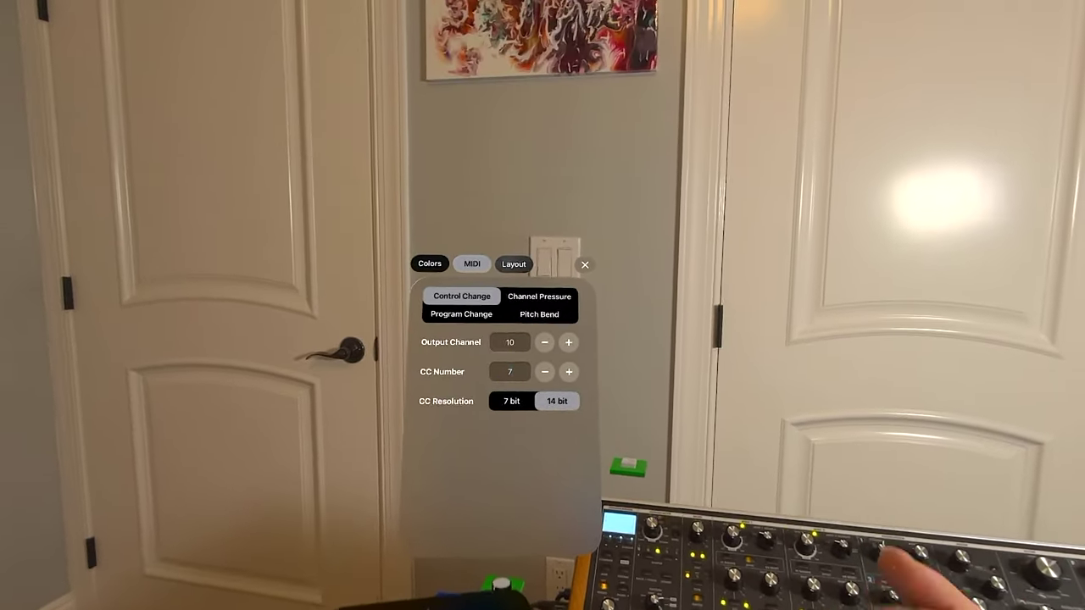
Step: Name the widget that sends CC number 7 Volume
{"action": "left_click", "coordinate": [608, 66]}
{"action": "left_click", "coordinate": [520, 304]}
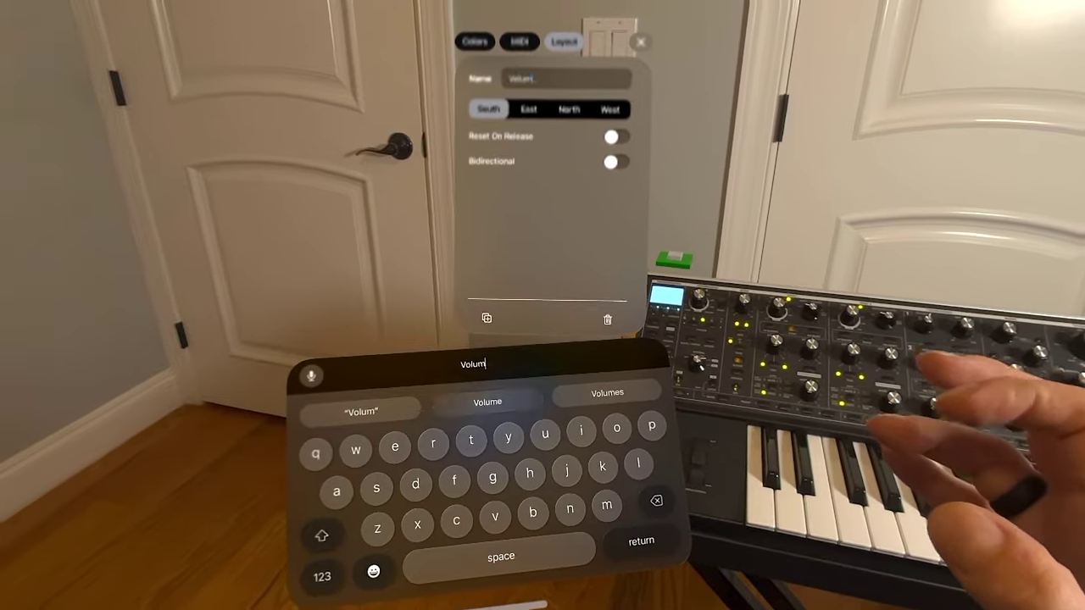
{"action": "key", "text": "BackSpace"}
{"action": "key", "text": "Return"}
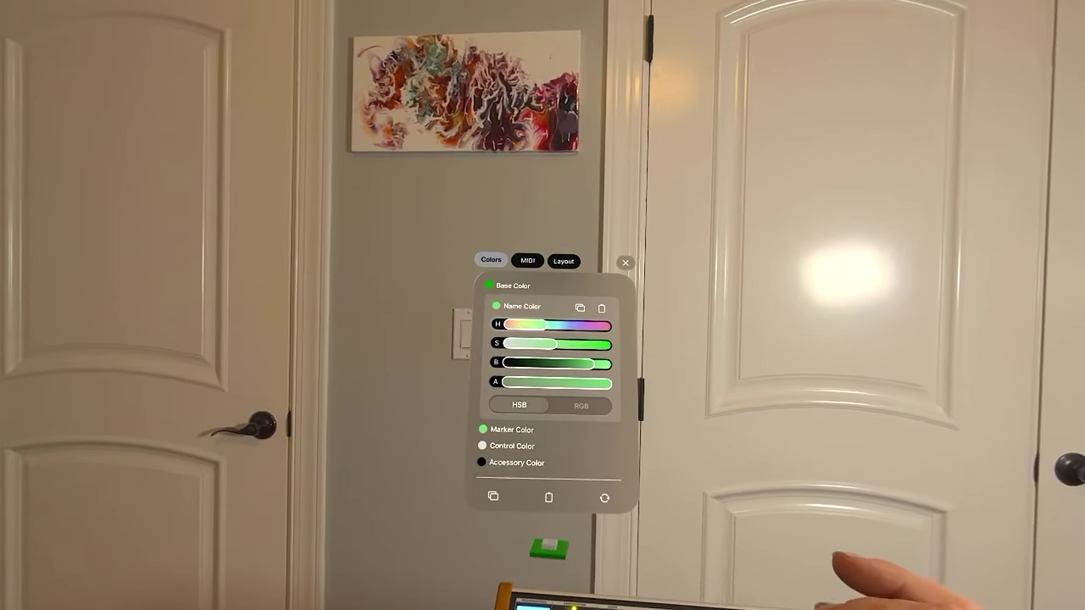
Step: Shift the hue of the green button widget's name color and base color to red
{"action": "left_click_drag", "start_coordinate": [544, 324], "coordinate": [508, 324]}
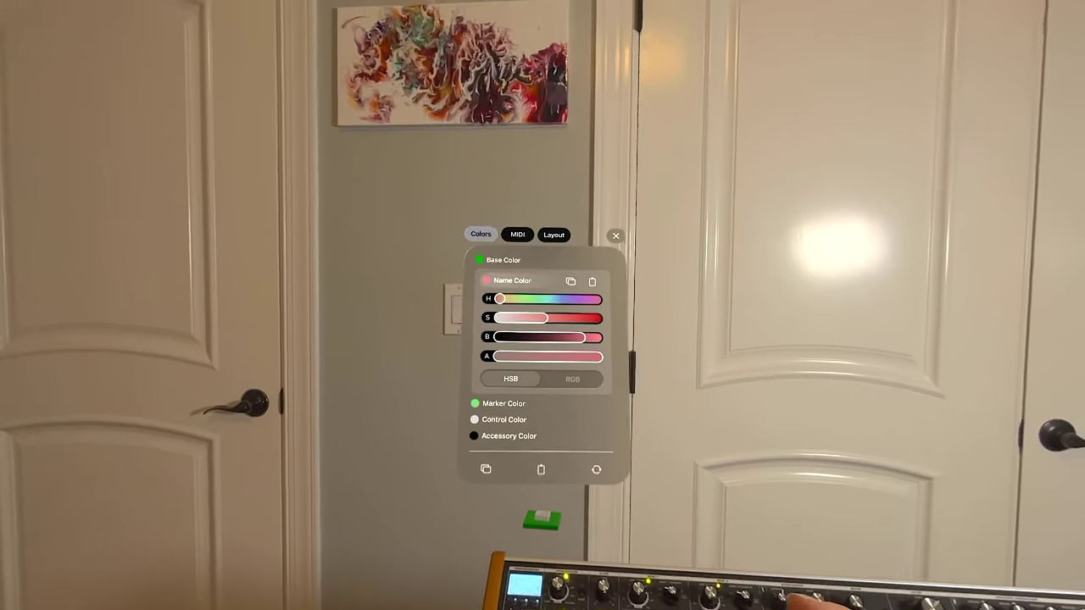
{"action": "left_click", "coordinate": [503, 260]}
{"action": "left_click_drag", "start_coordinate": [533, 285], "coordinate": [501, 285]}
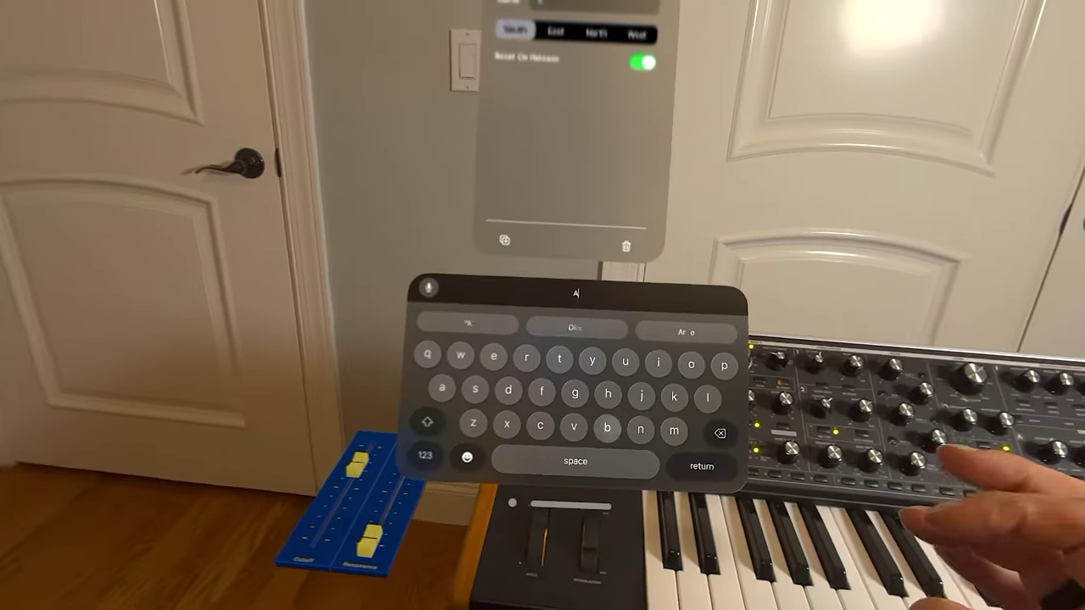
Step: Name the red button widget Analog delay
{"action": "type", "text": "lo"}
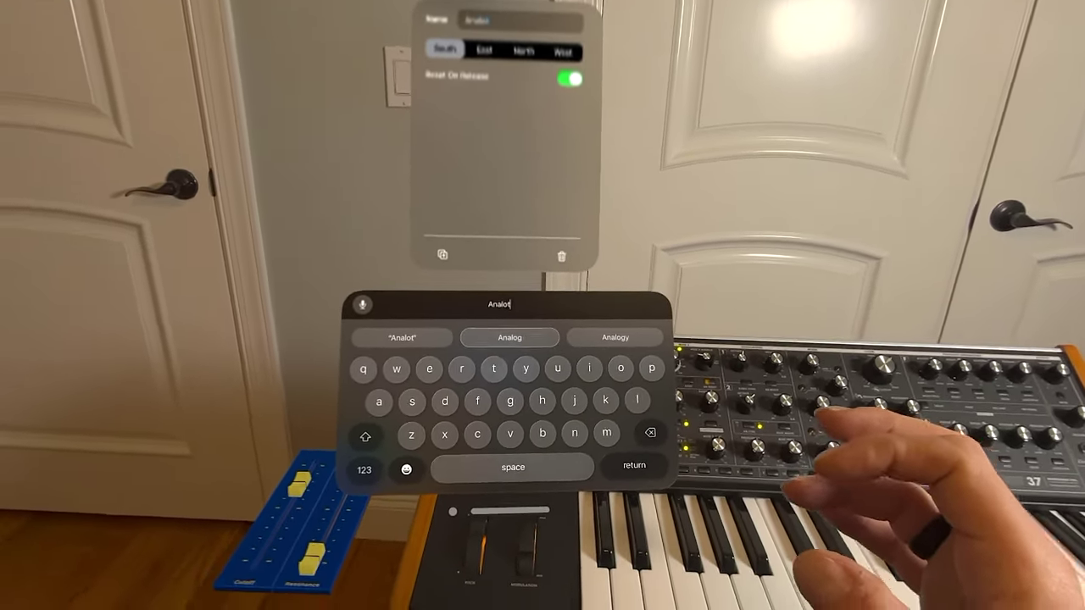
{"action": "type", "text": "g "}
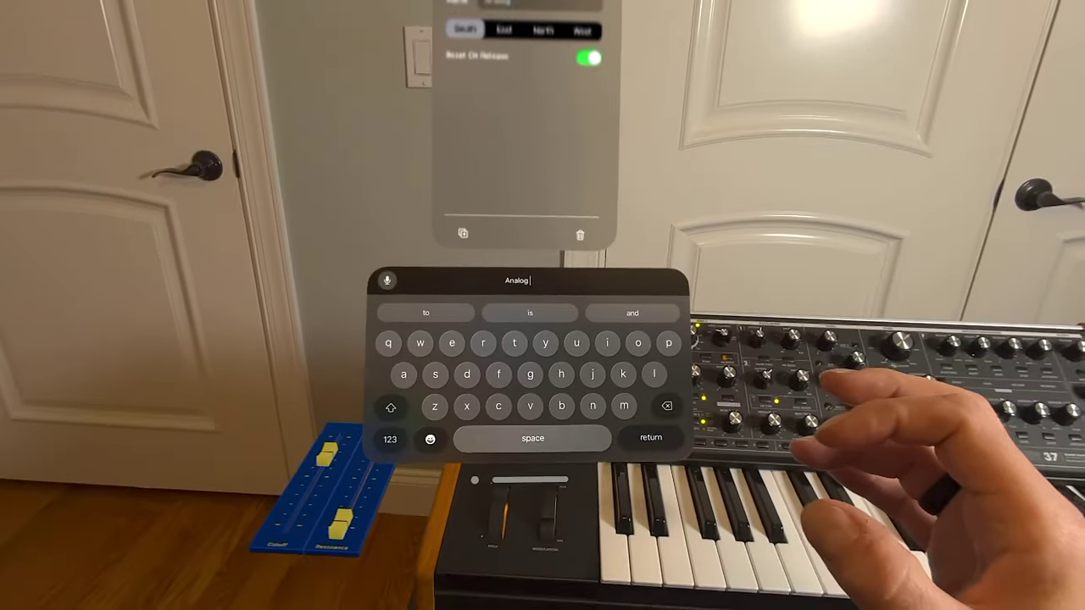
{"action": "type", "text": "delay"}
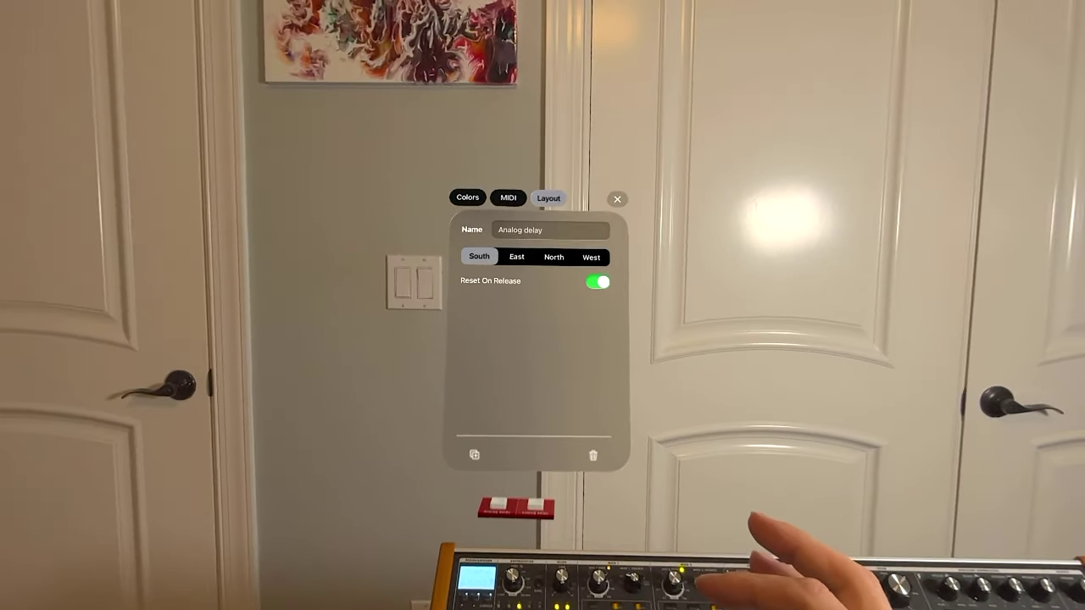
Step: Set the program number of the selected red button's Program Change message to 45
{"action": "left_click", "coordinate": [508, 198]}
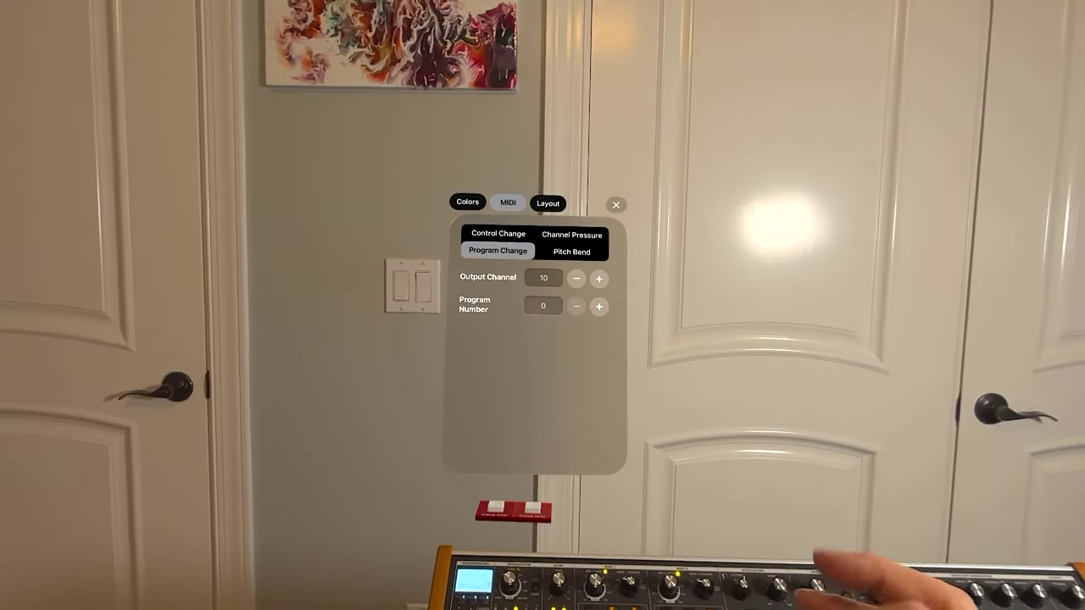
{"action": "left_click", "coordinate": [550, 296]}
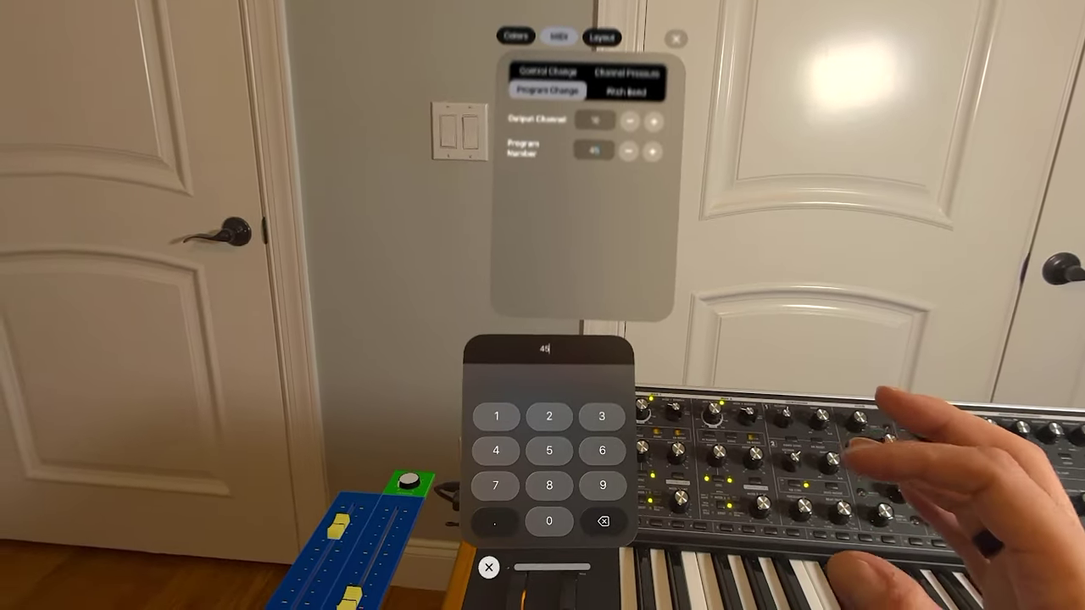
{"action": "type", "text": "45"}
{"action": "left_click", "coordinate": [489, 567]}
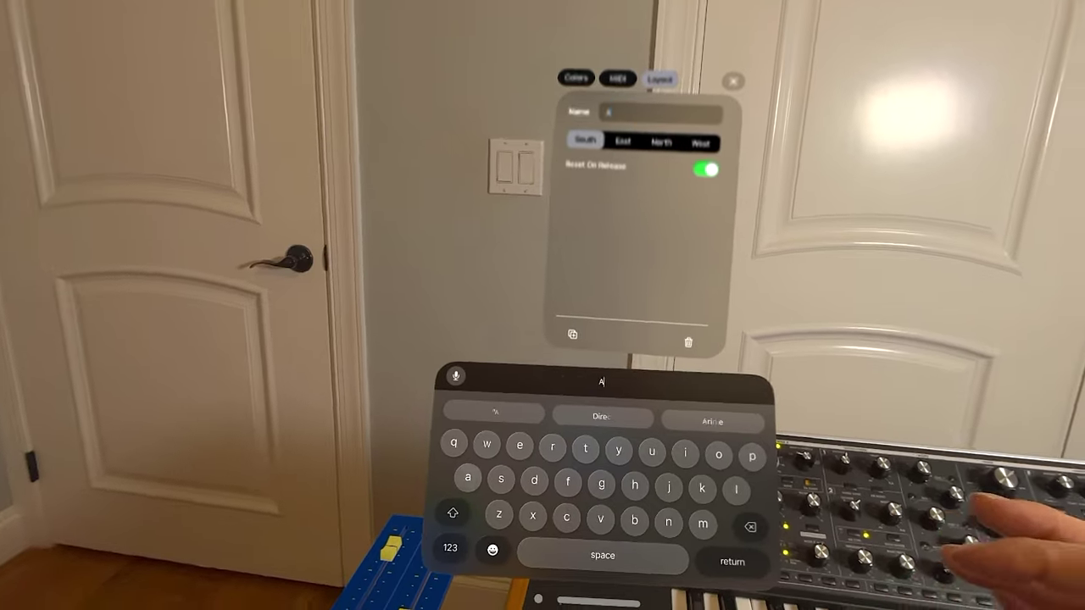
Step: Name the button that sends program number 45 Across the sky
{"action": "type", "text": "o"}
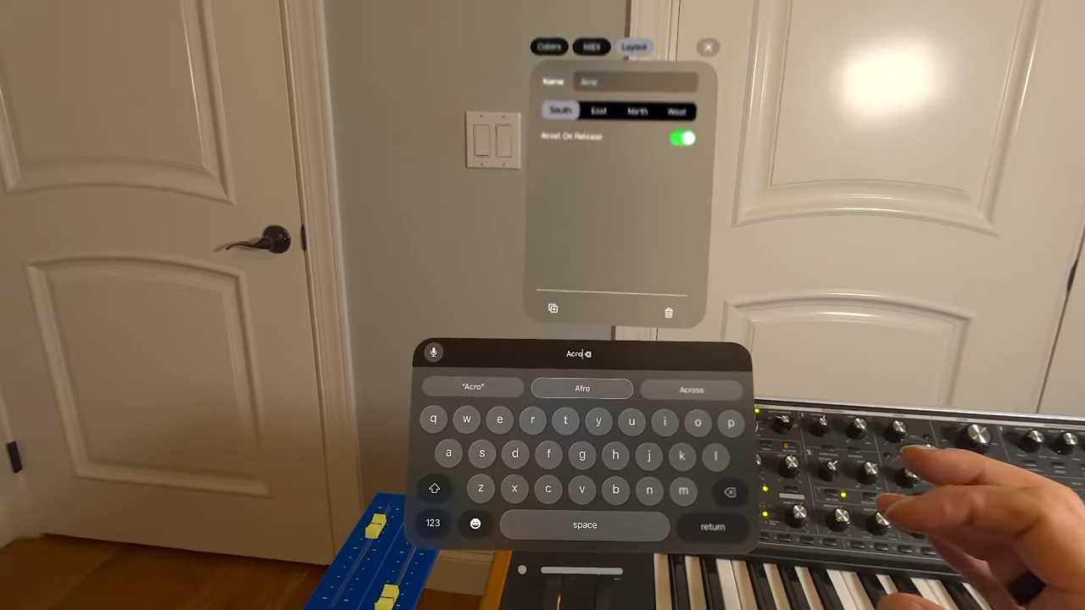
{"action": "type", "text": "ss t"}
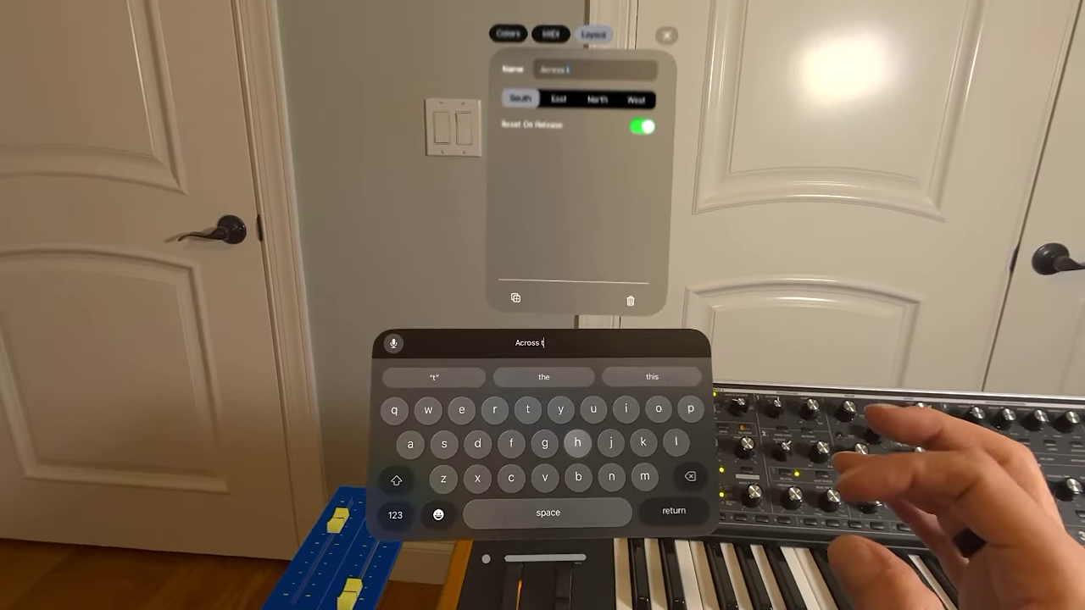
{"action": "type", "text": "he sky"}
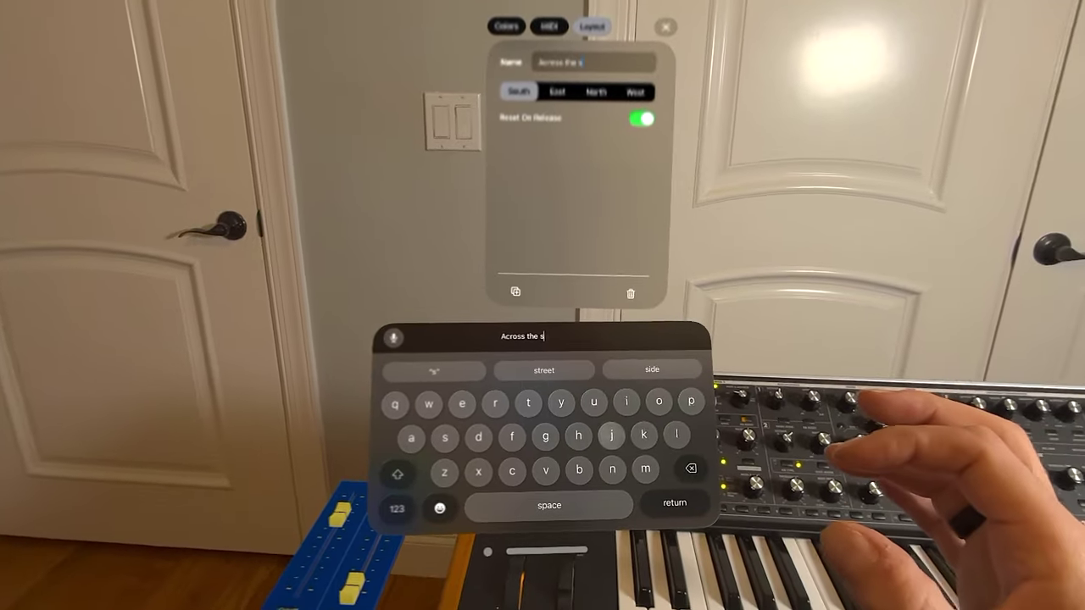